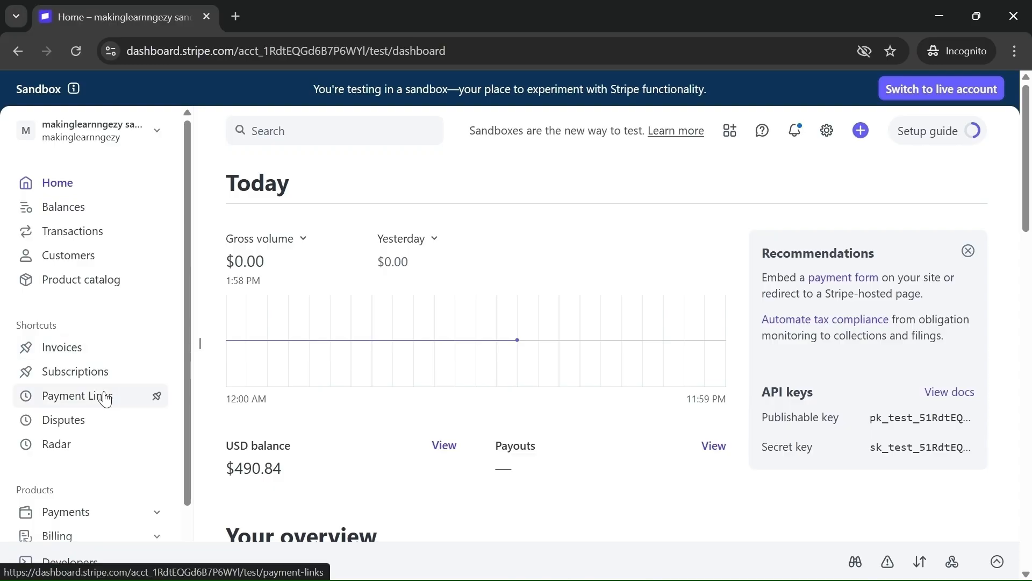
- Open the buy button settings of the "flood relief collection" payment link
left_click(86, 399)
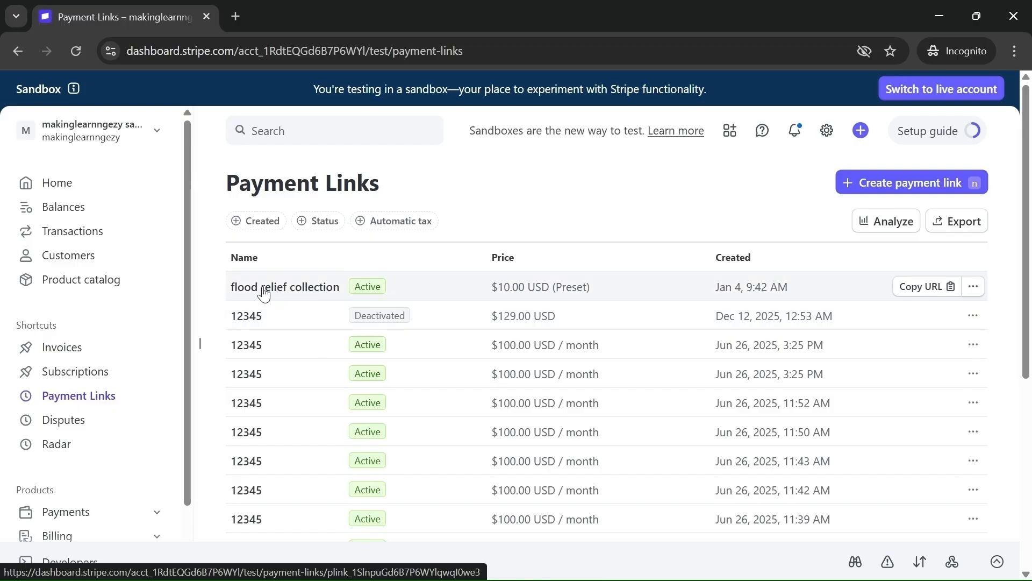
left_click(469, 293)
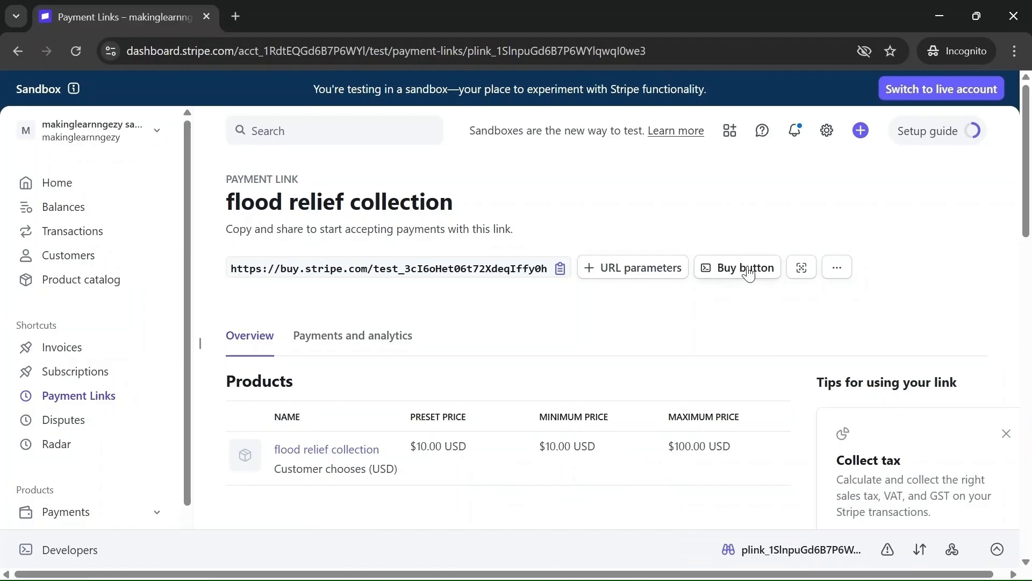
left_click(749, 273)
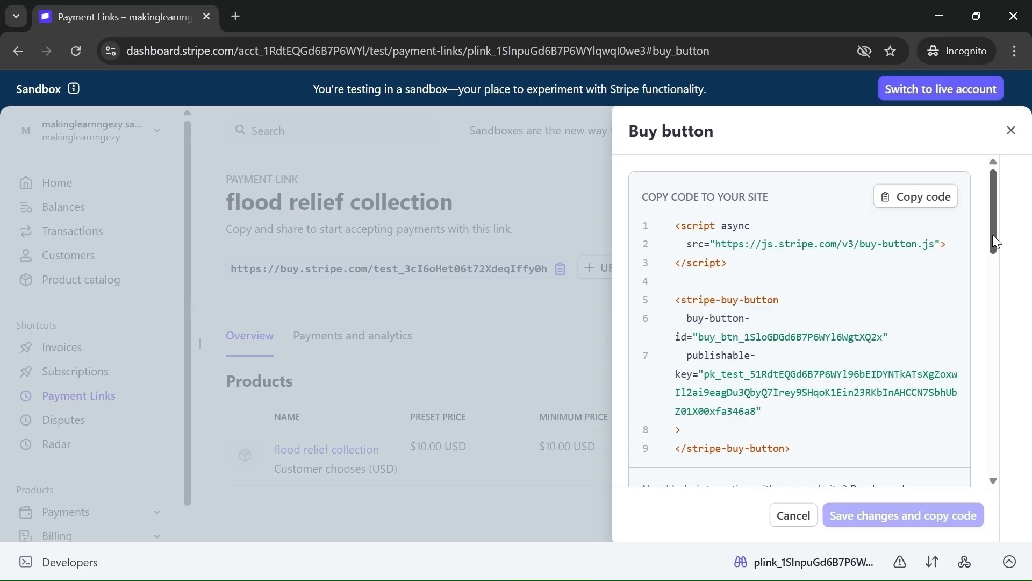
- Examine the buy button's embed code, its configuration options and the preview of the Card layout with title, amount and supported payment methods
left_click_drag(993, 235, 994, 424)
scroll(703, 372, "down", 3)
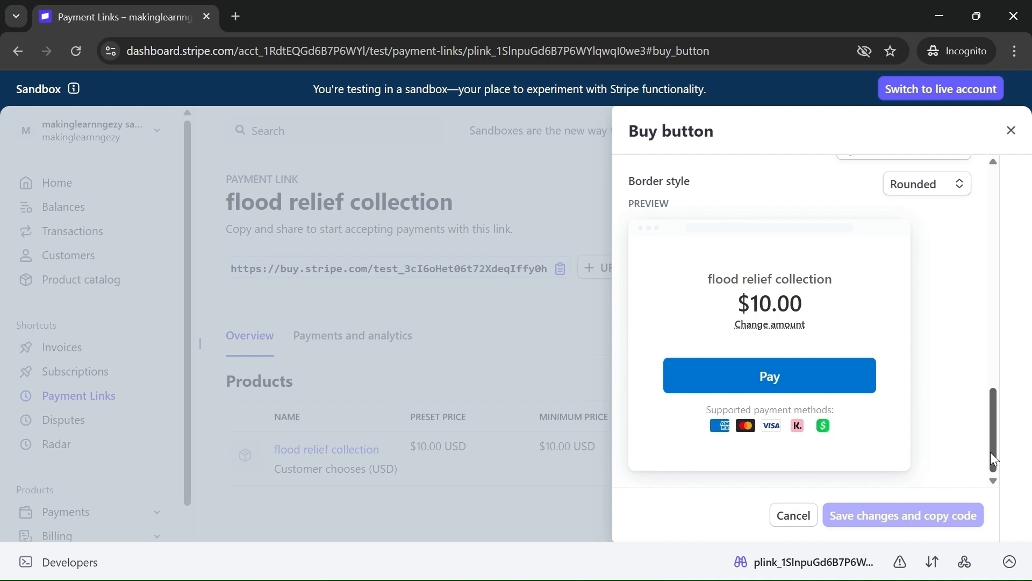
left_click_drag(991, 452, 988, 303)
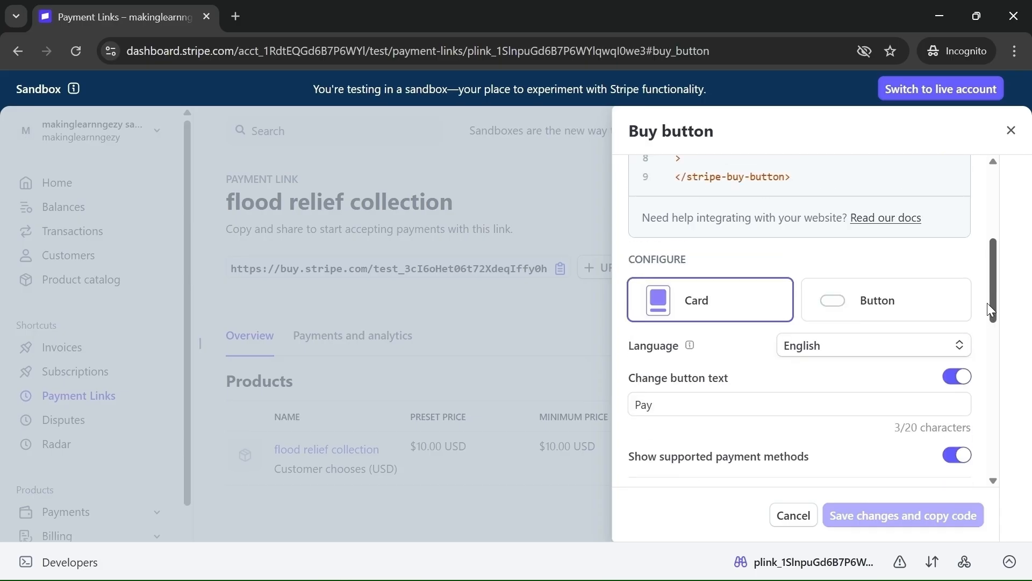
double_click(632, 258)
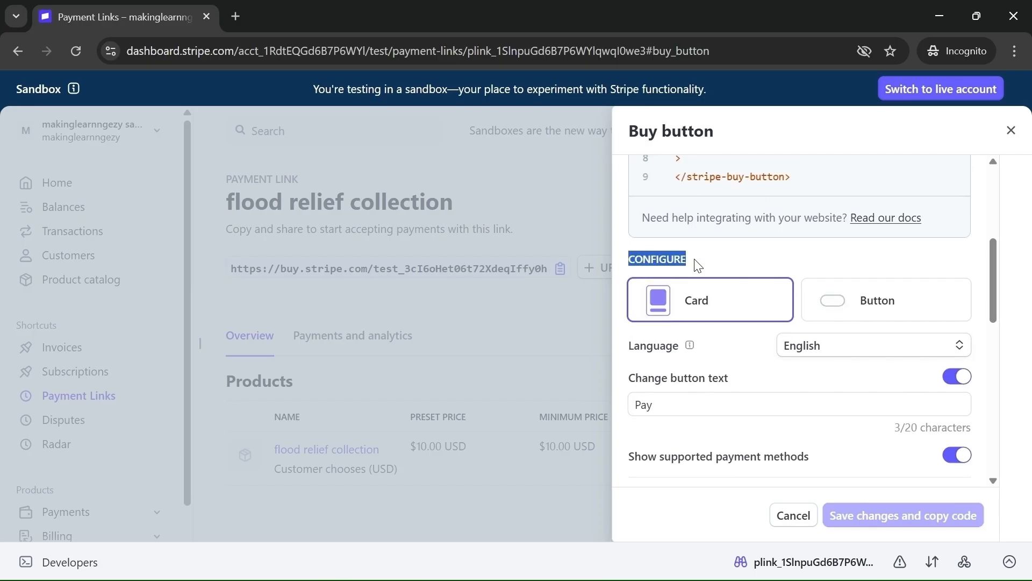
left_click(738, 265)
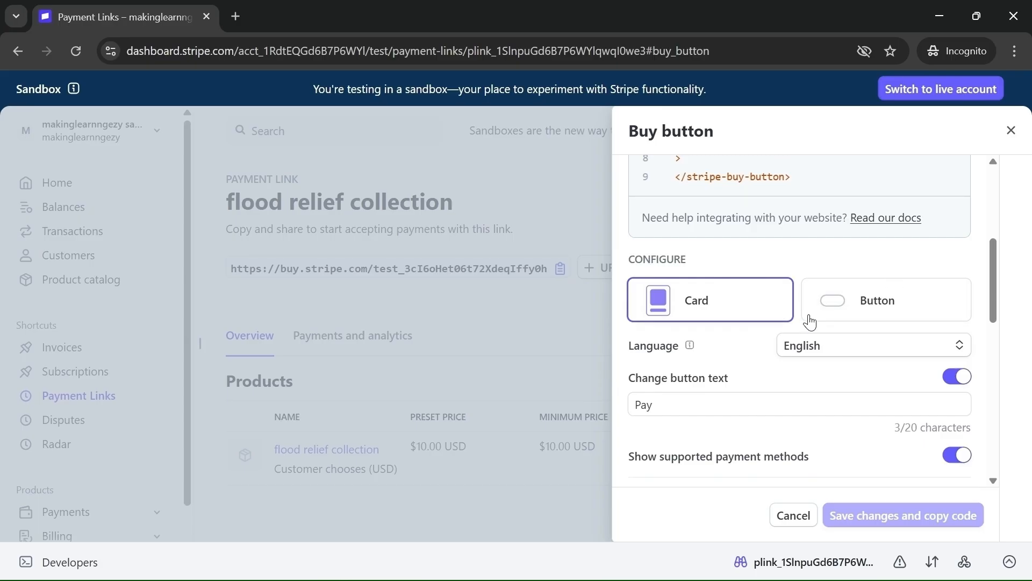
left_click(721, 312)
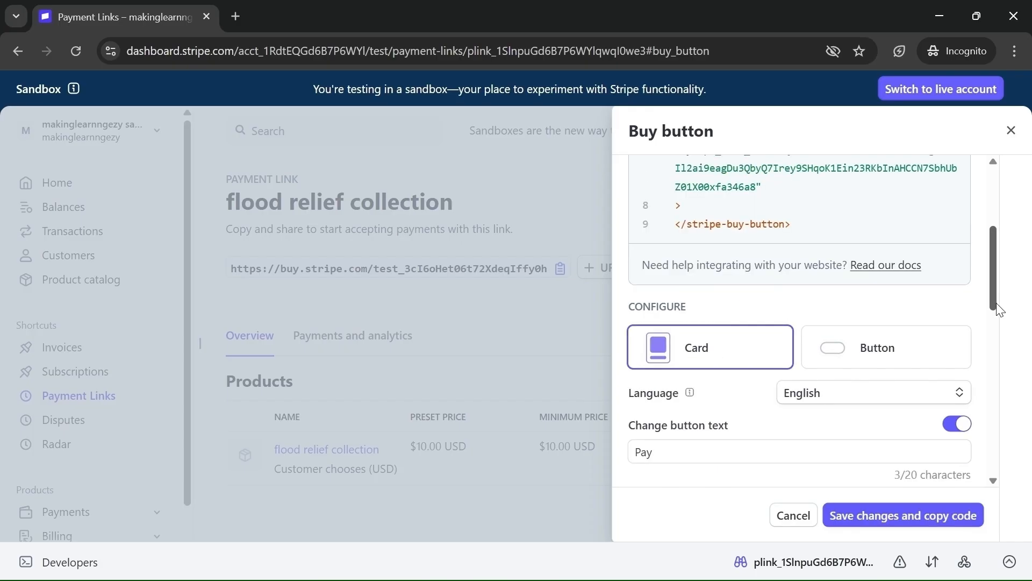
scroll(994, 299, "down", 10)
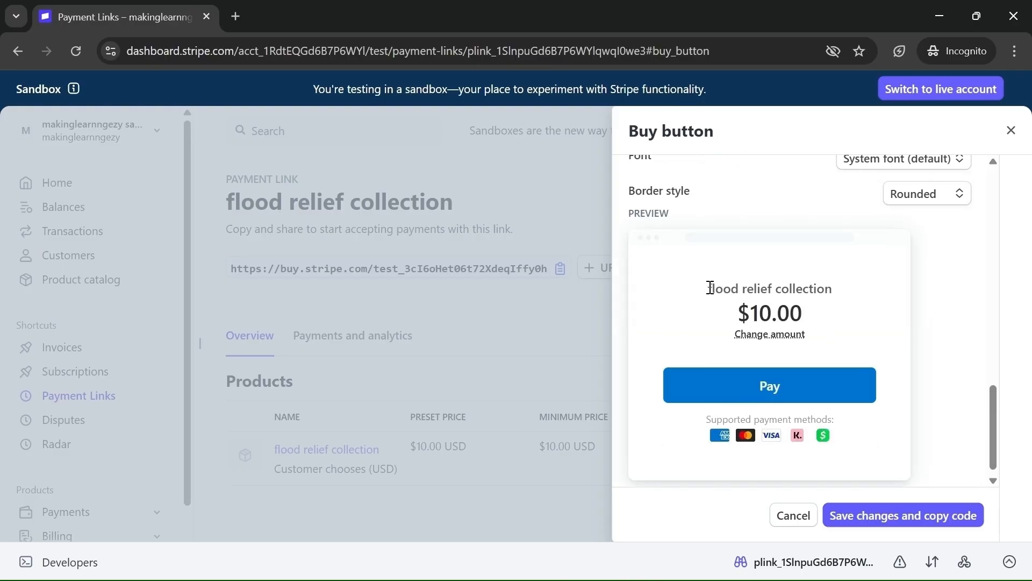
left_click_drag(710, 288, 831, 290)
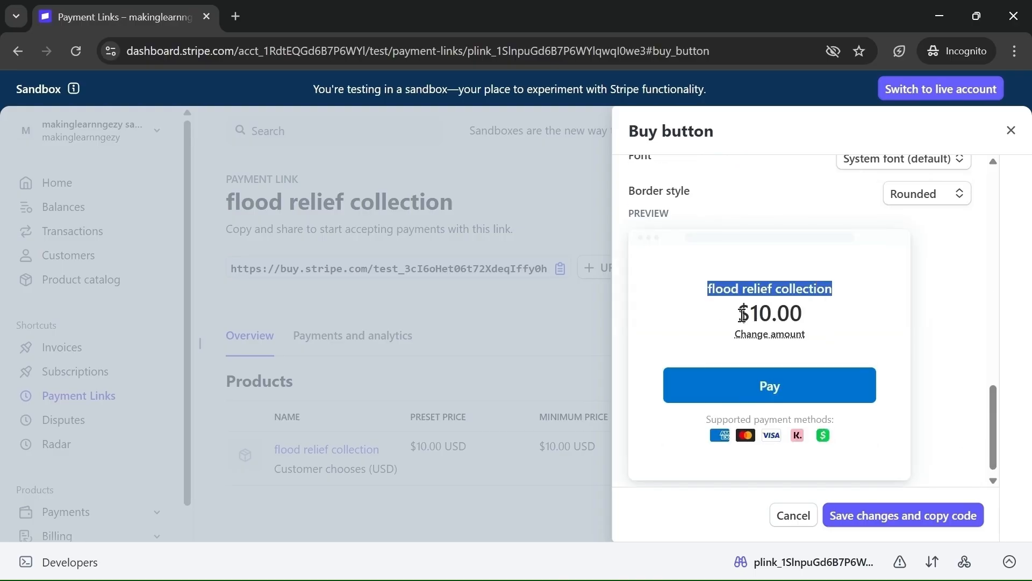
left_click_drag(739, 315, 817, 321)
left_click_drag(706, 419, 872, 442)
left_click(871, 441)
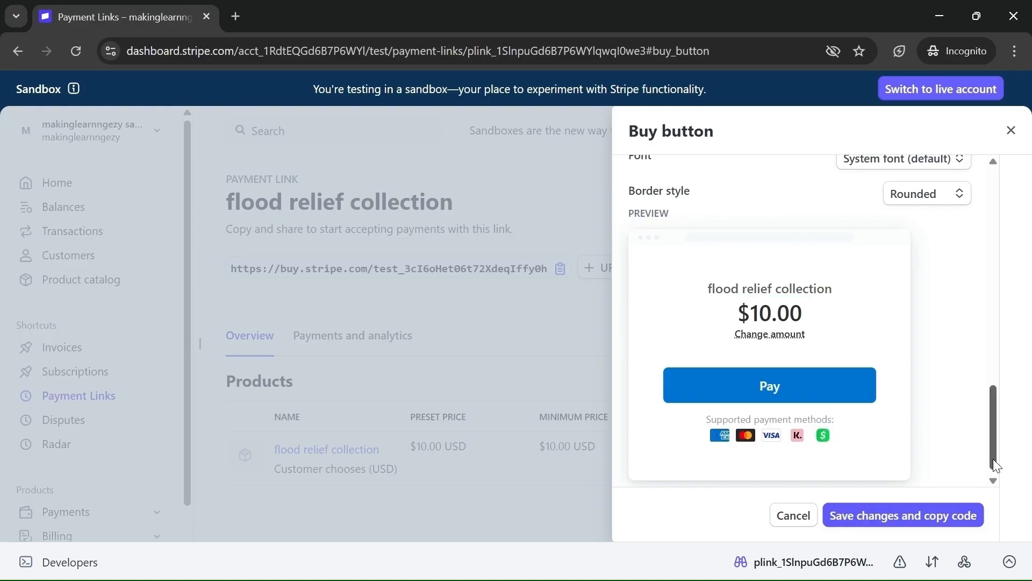
- Try the Button layout for the buy button and inspect its styling options and preview
left_click_drag(993, 459, 992, 325)
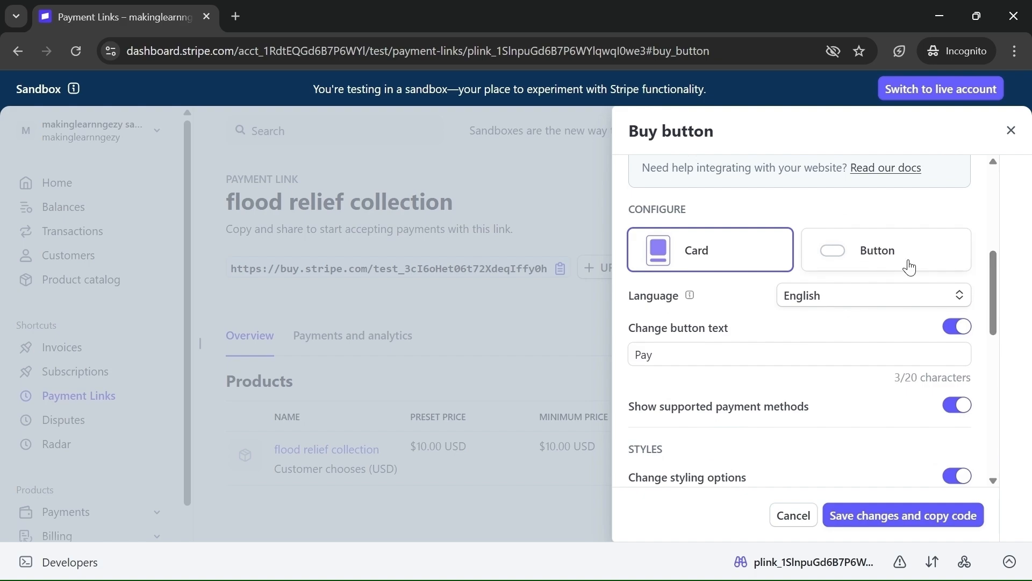
left_click(863, 263)
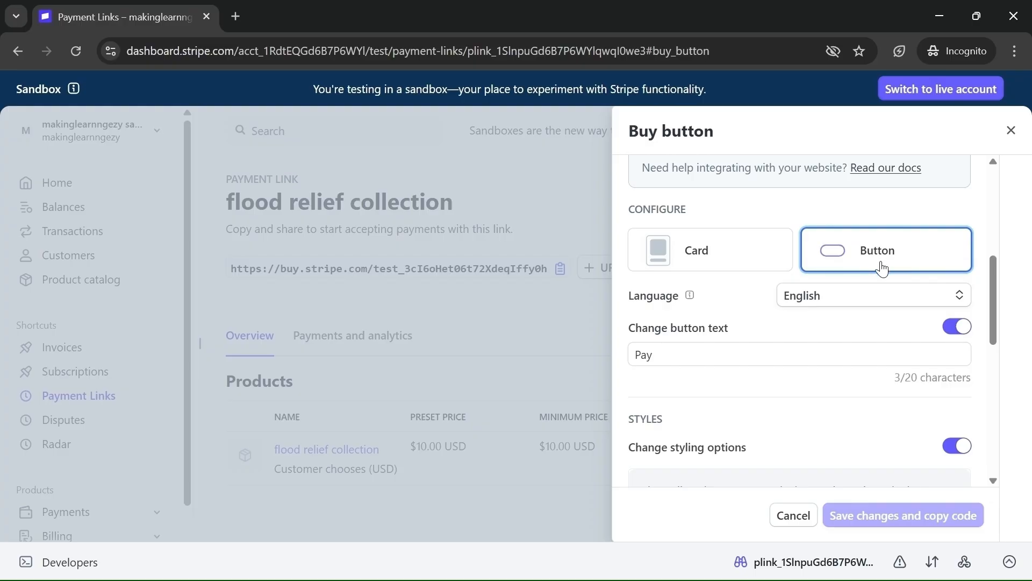
left_click_drag(992, 318, 991, 422)
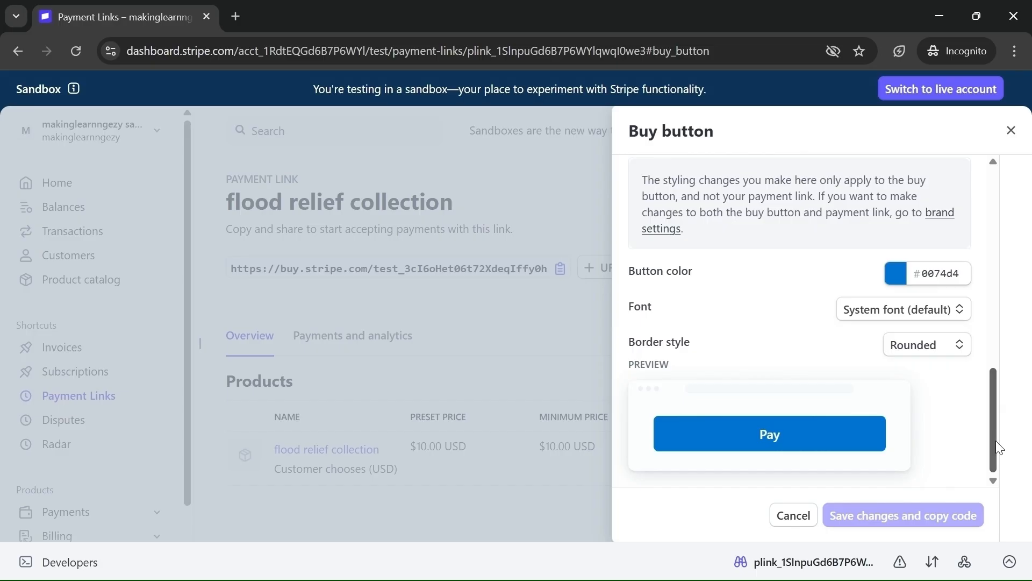
left_click_drag(996, 440, 995, 372)
left_click(664, 273)
scroll(990, 380, "down", 4)
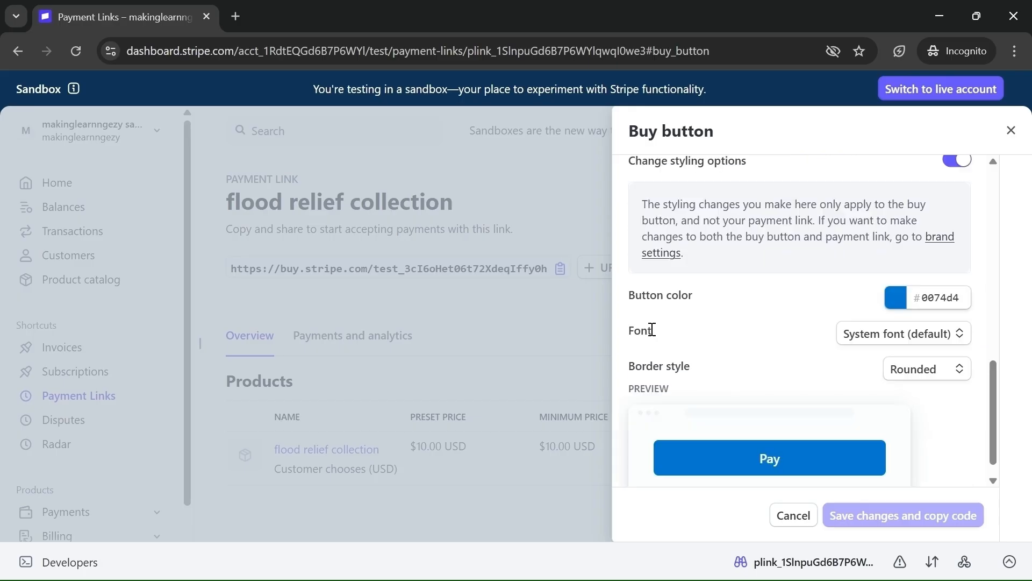
scroll(989, 344, "up", 5)
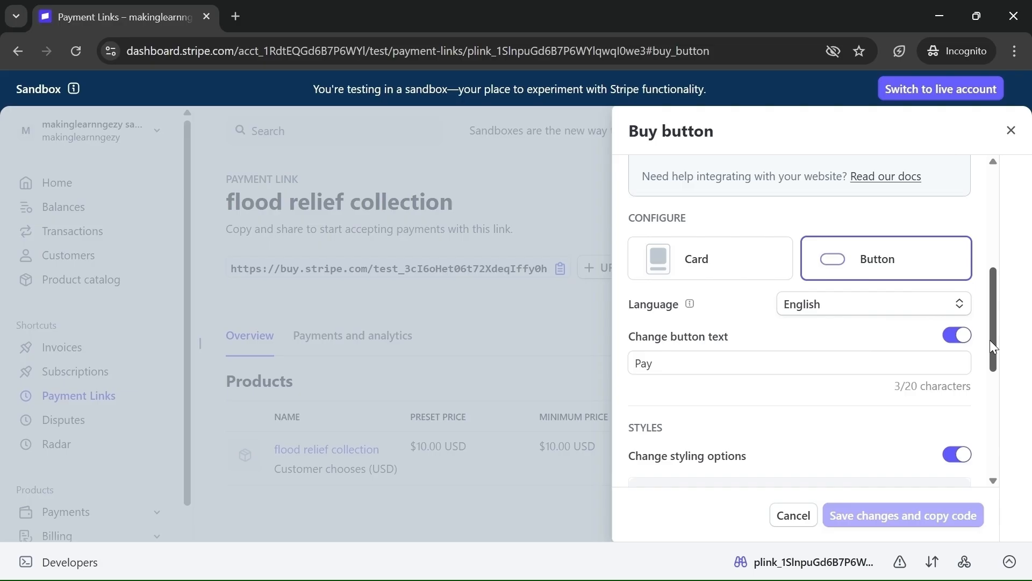
- Set the buy button back to the Card layout and look over its options
left_click(704, 264)
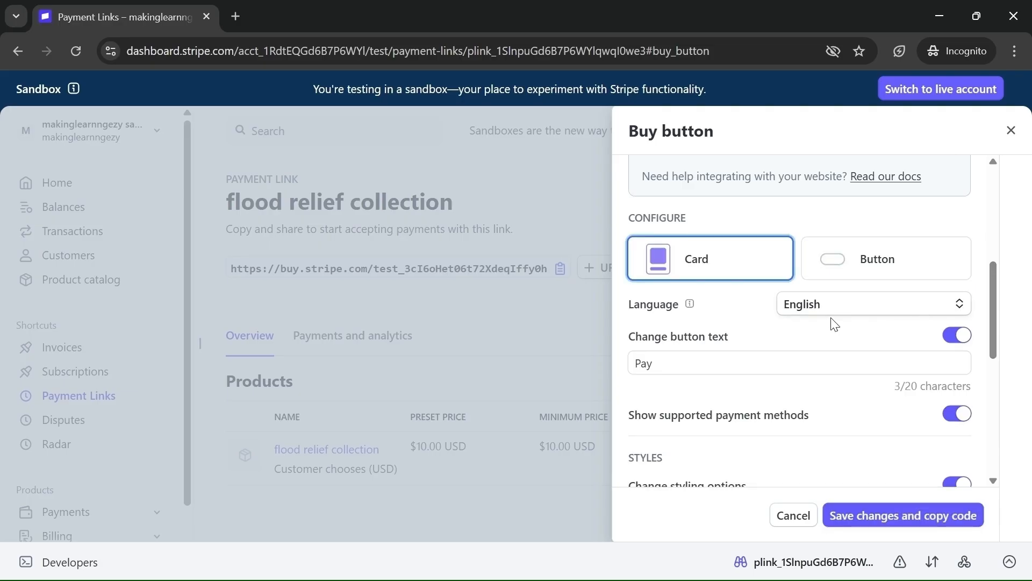
scroll(995, 334, "down", 1)
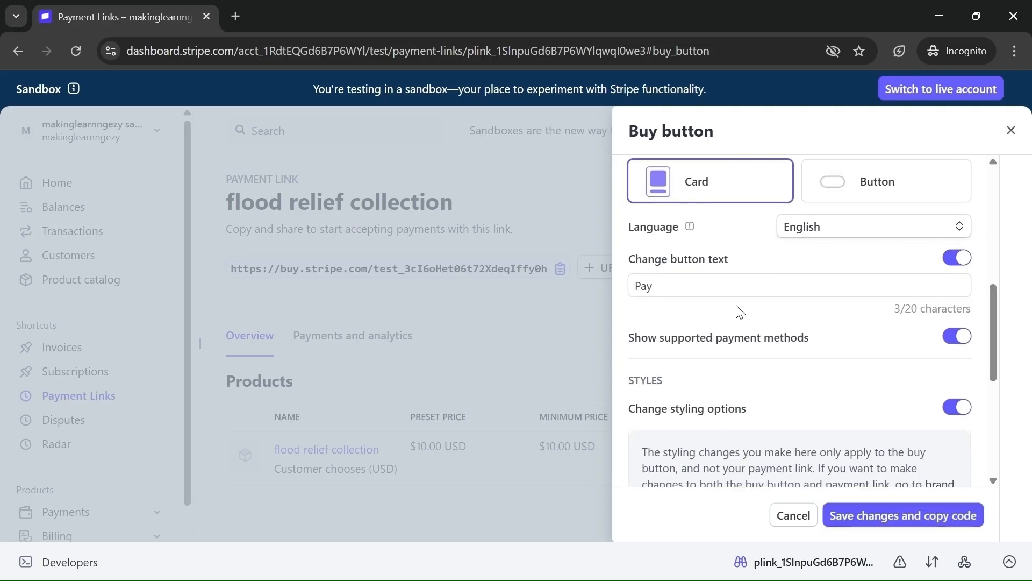
mouse_move(996, 365)
left_mouse_down()
mouse_move(993, 453)
mouse_move(994, 350)
left_mouse_up()
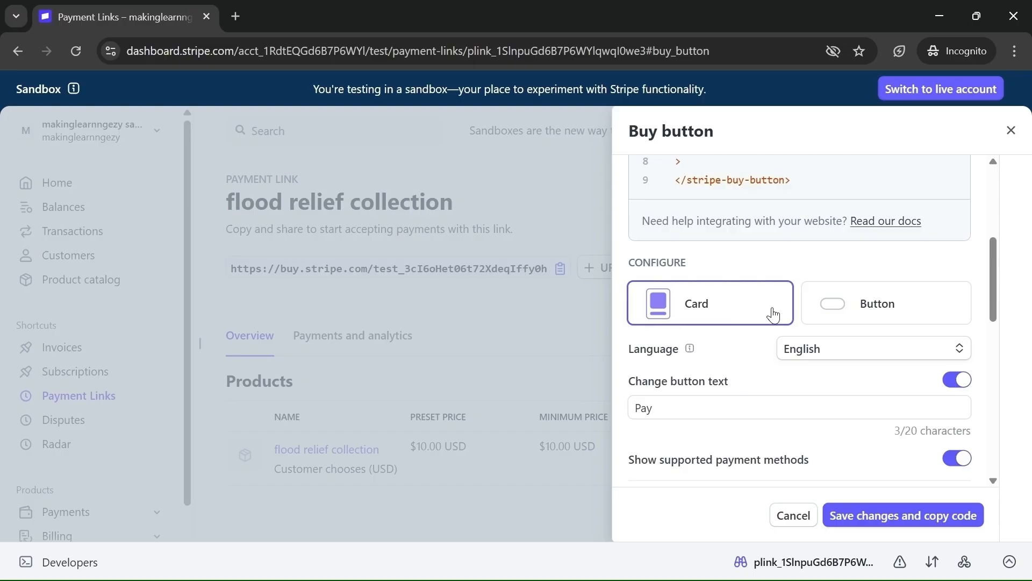
- Choose the Button layout with the button text "Pay." and save the changes, copying the code
left_click(896, 304)
left_click_drag(995, 307, 992, 373)
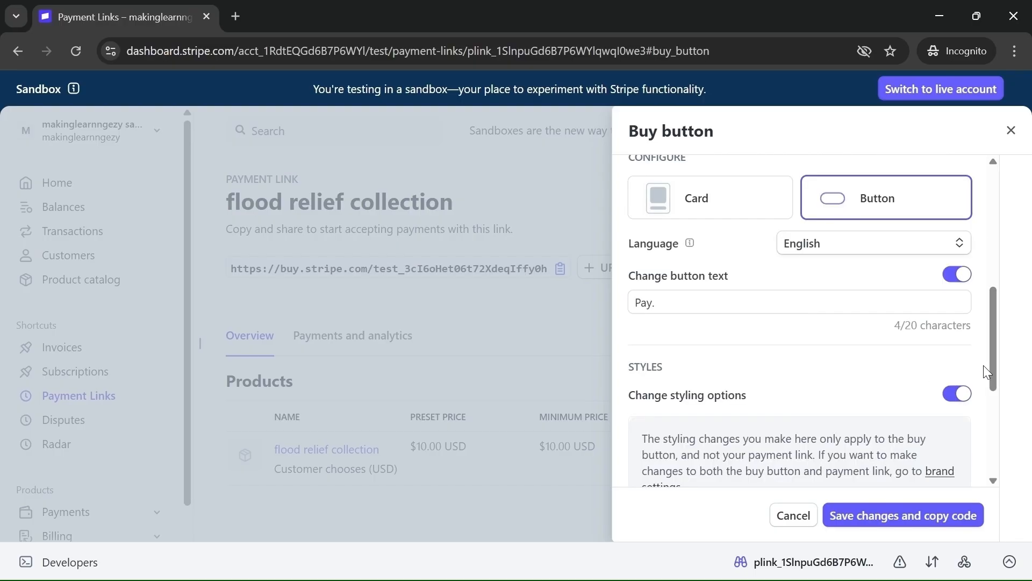
left_click_drag(989, 369, 992, 401)
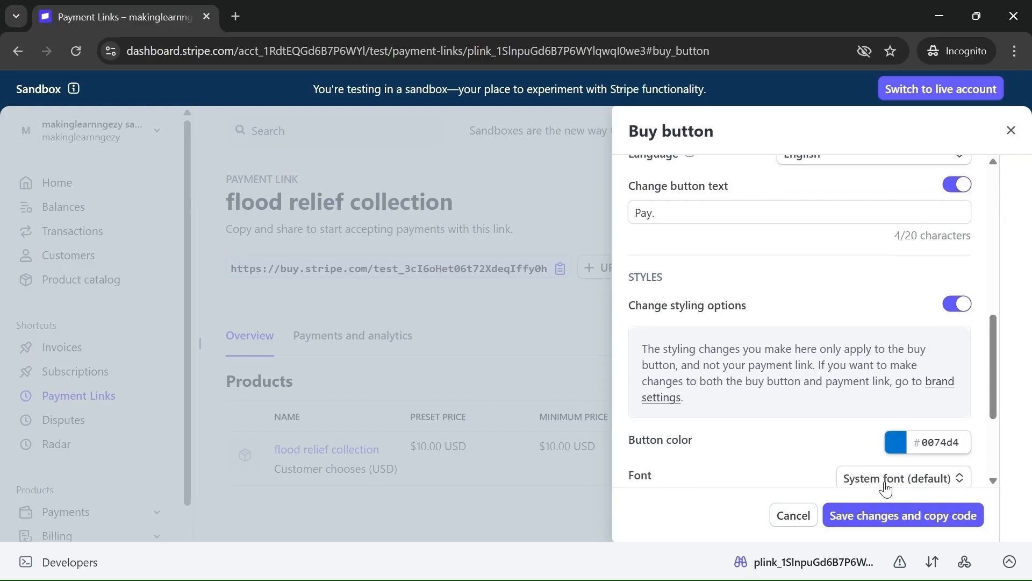
left_click(907, 517)
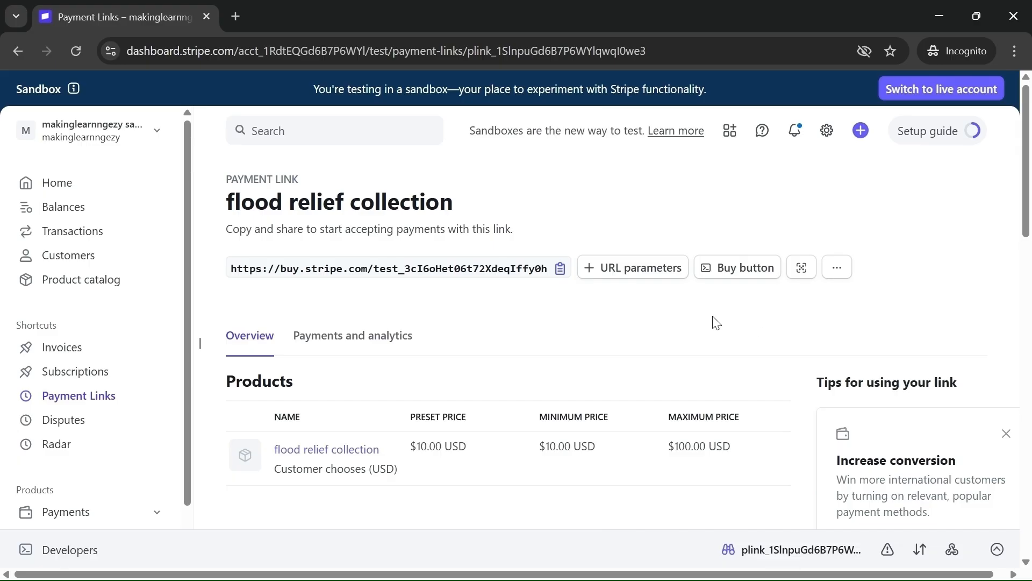
- Reopen the buy button settings and copy the embed code, with line 12 of stripe_buy_button.html in Notepad++ as the insertion point
left_click(734, 278)
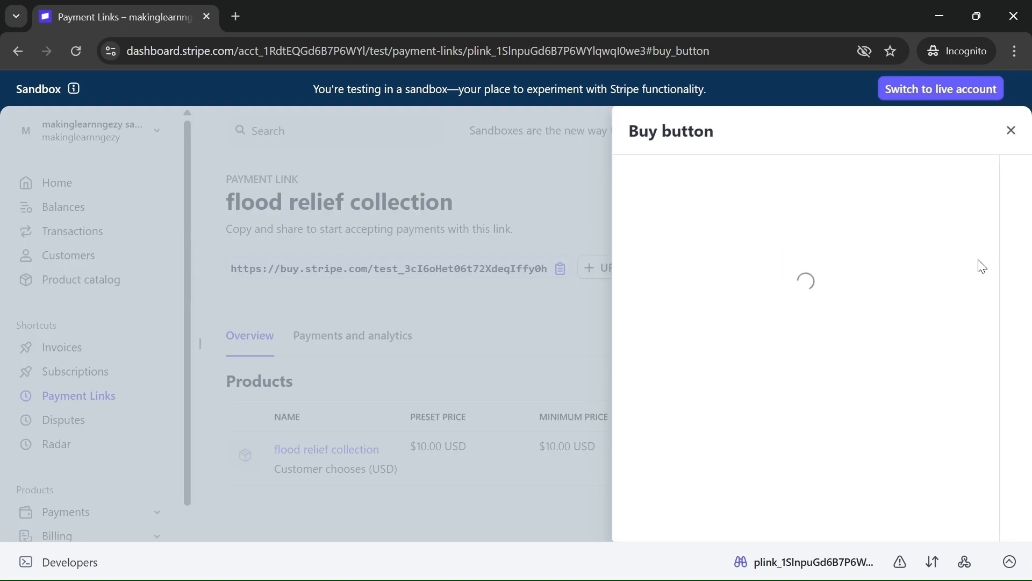
scroll(827, 168, "up", 5)
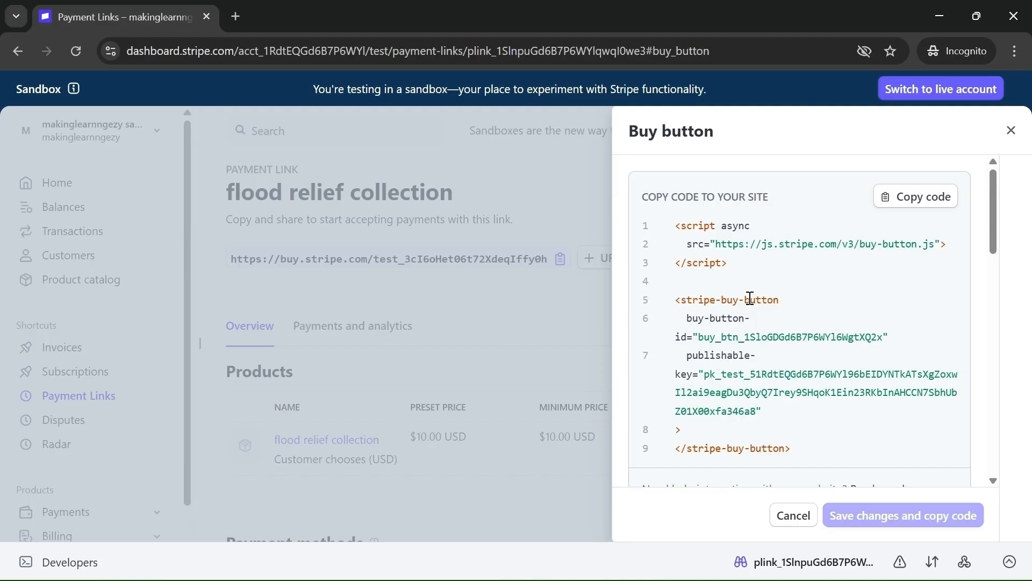
key("alt+Tab")
left_click(184, 203)
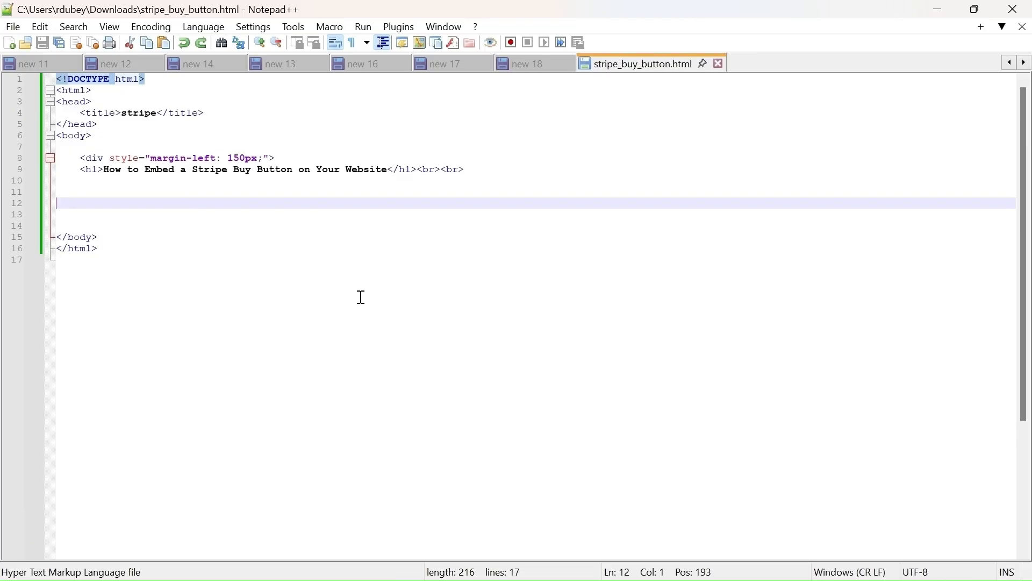
key("alt+Tab")
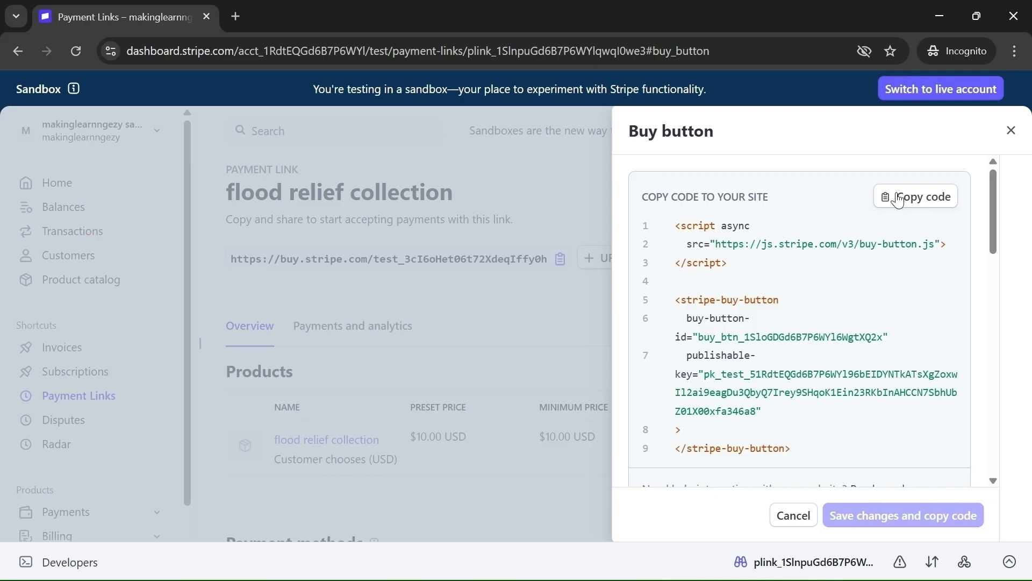
left_click(910, 197)
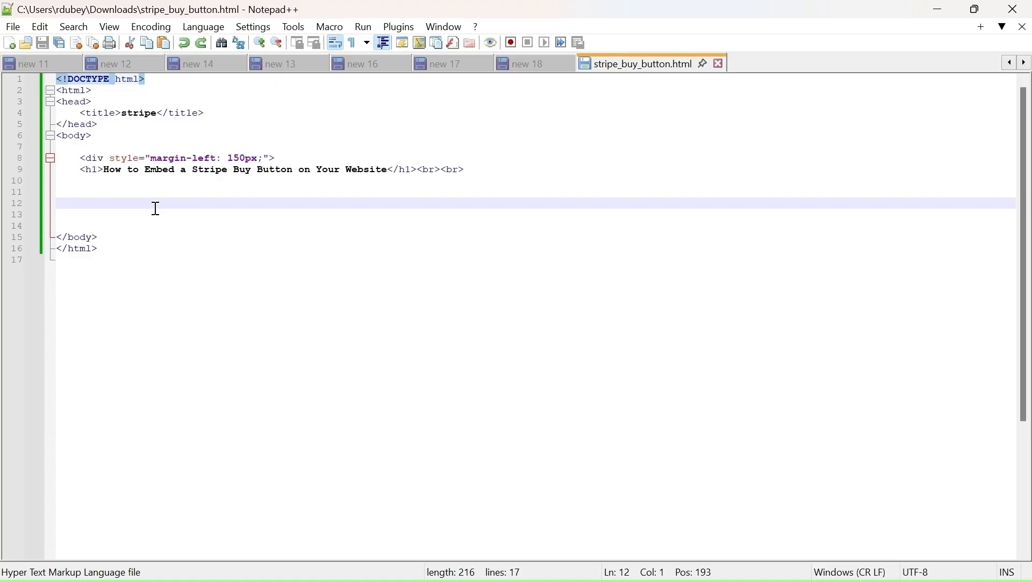
- Paste the buy button embed code, including its publishable key, on line 12 of stripe_buy_button.html in Notepad++ and save the file
key("ctrl+v")
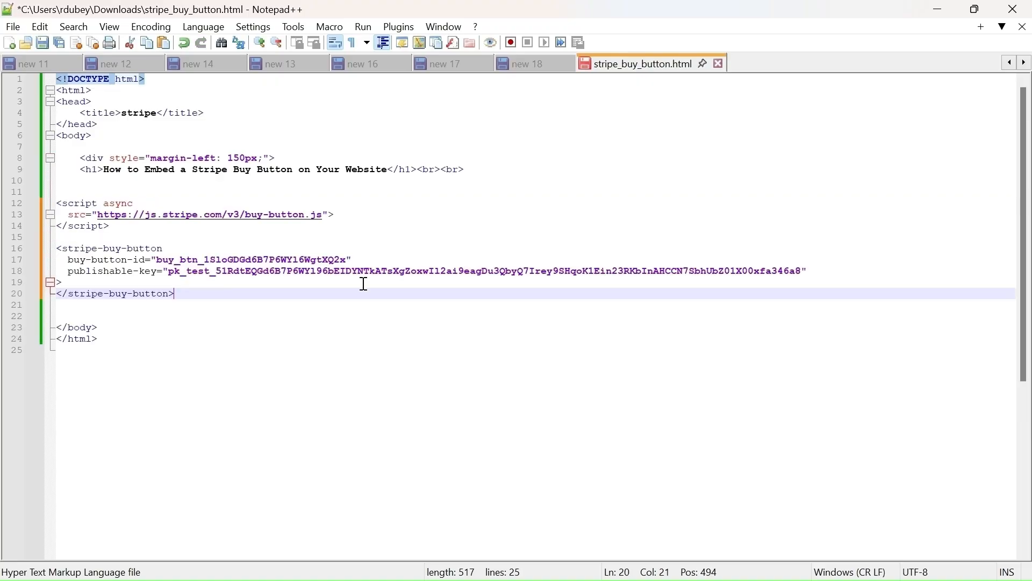
key("ctrl+s")
left_click(230, 308)
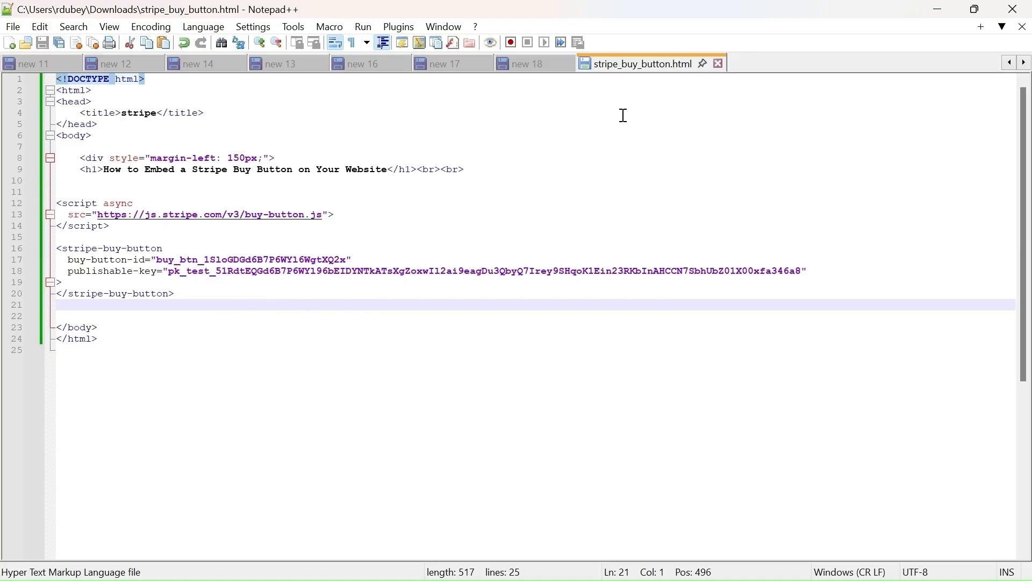
left_click(267, 321)
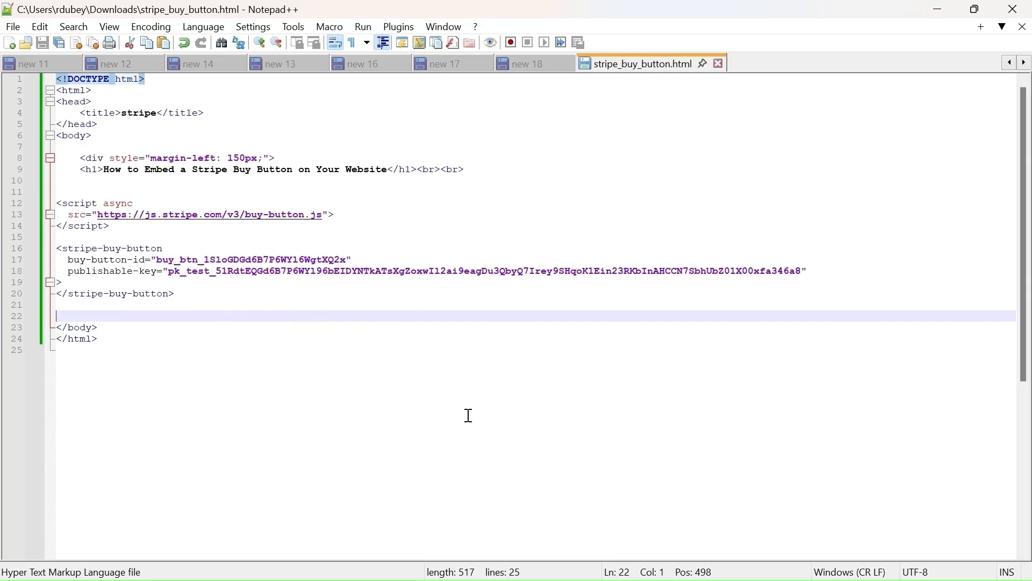
- Switch to Chrome, reload stripe_buy_button.html and test the embedded buy button by opening its checkout page and inspecting the address
key("alt+Tab")
left_click(78, 51)
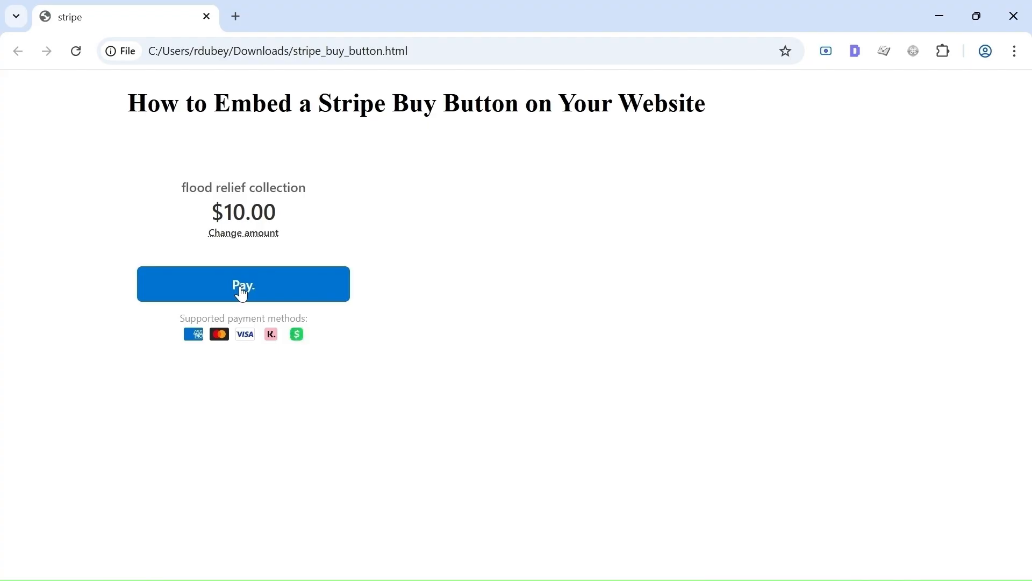
left_click(285, 296)
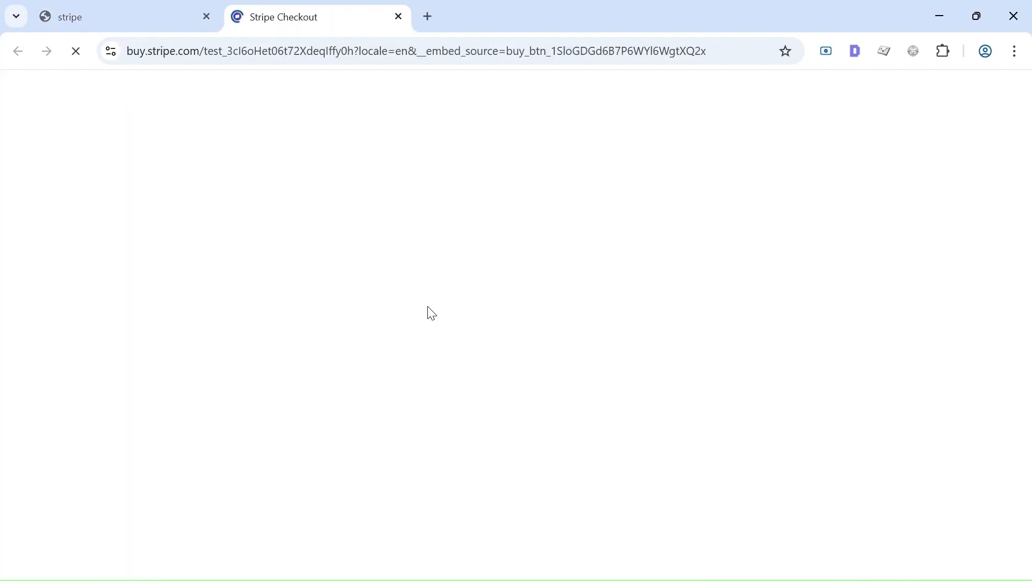
left_click_drag(353, 54, 105, 55)
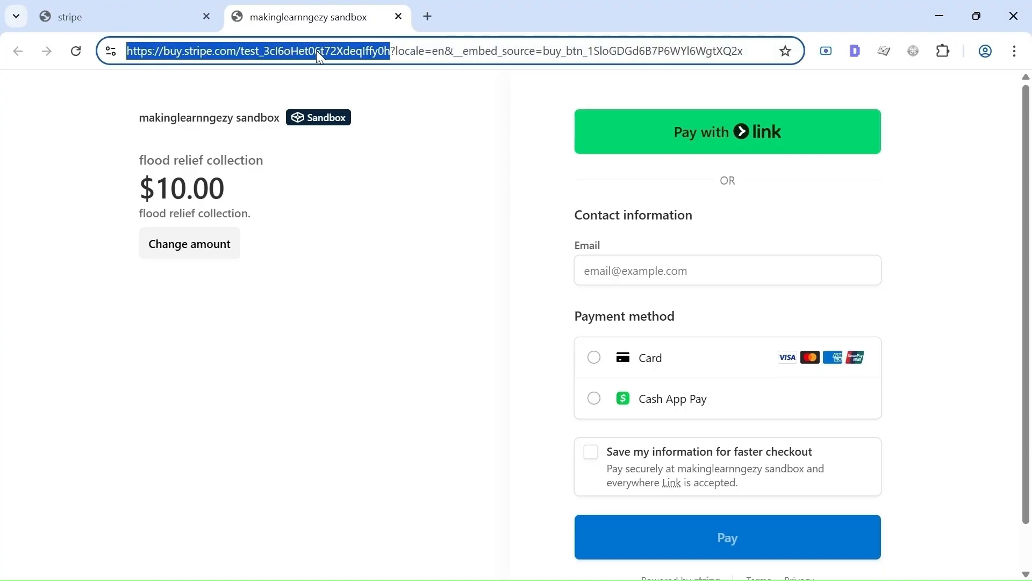
left_click(461, 184)
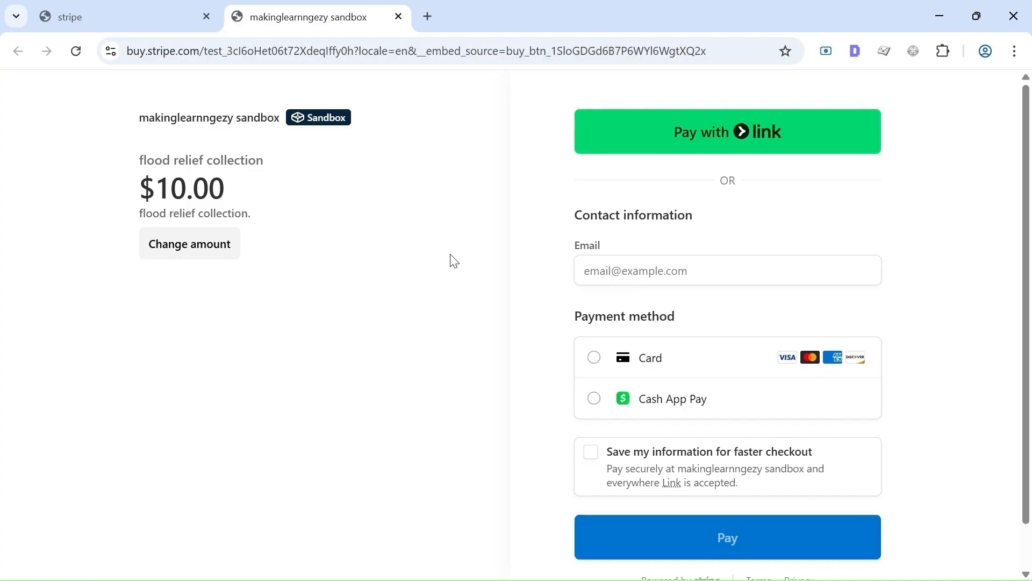
- Save the buy button with the Button layout in the Stripe dashboard and reload stripe_buy_button.html in the other Chrome window
key("ctrl+shift+Tab")
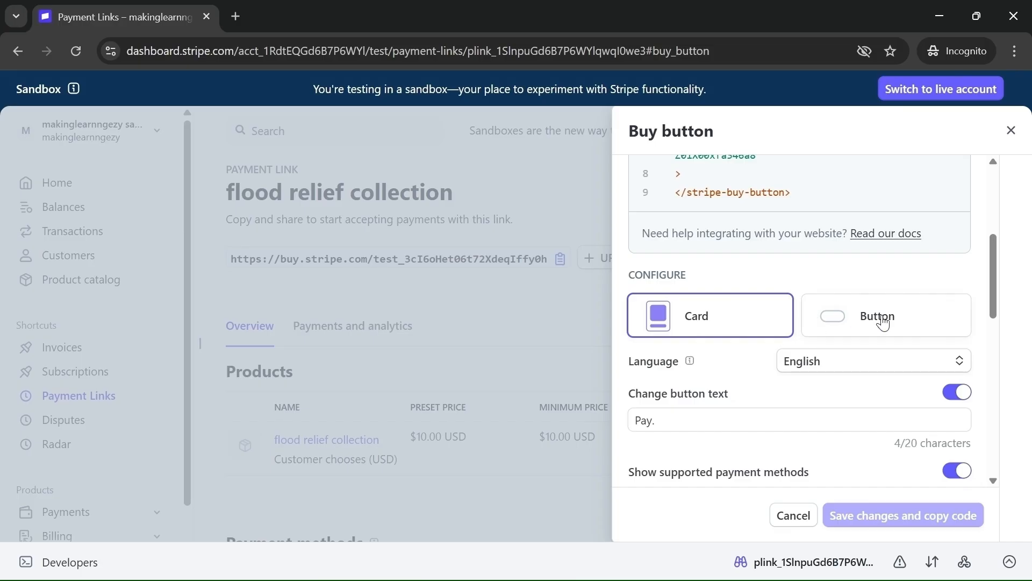
left_click(884, 321)
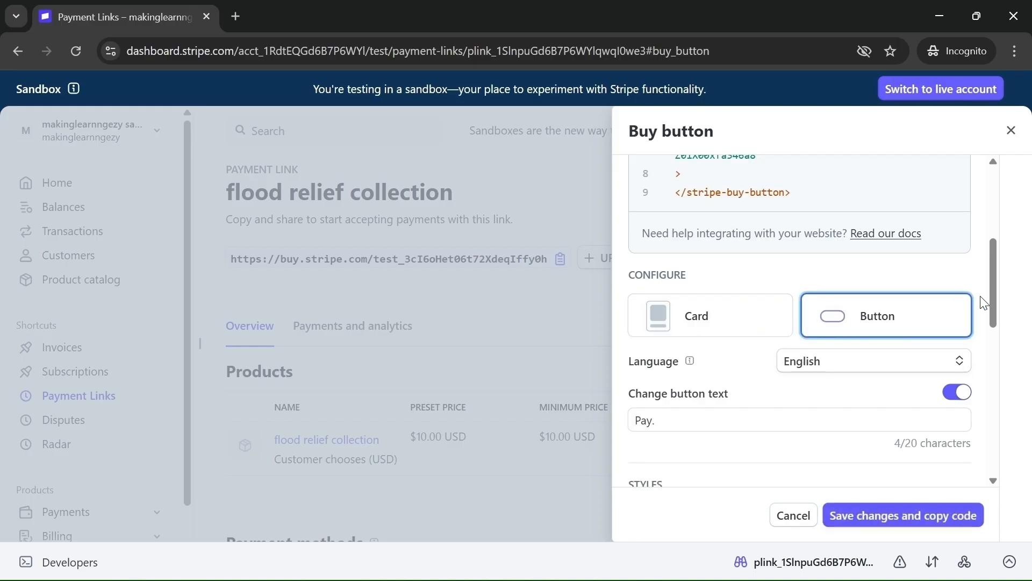
left_click_drag(989, 304, 1003, 457)
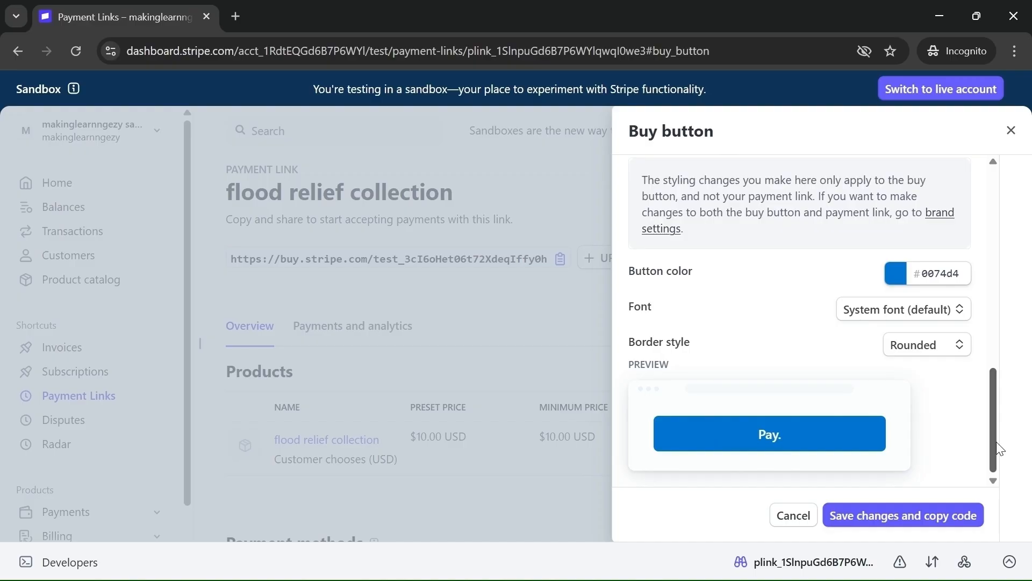
left_click(867, 519)
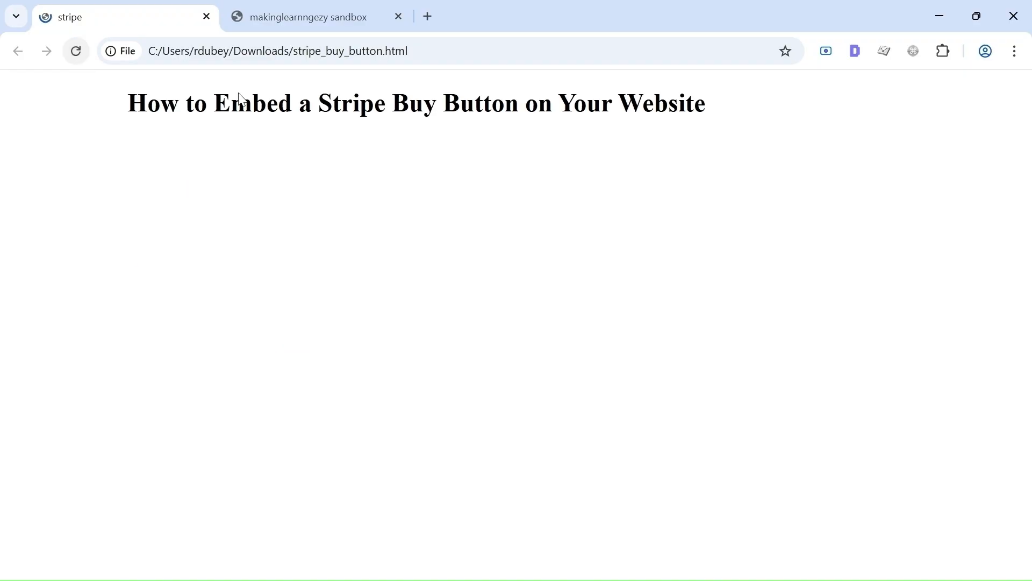
key("F5")
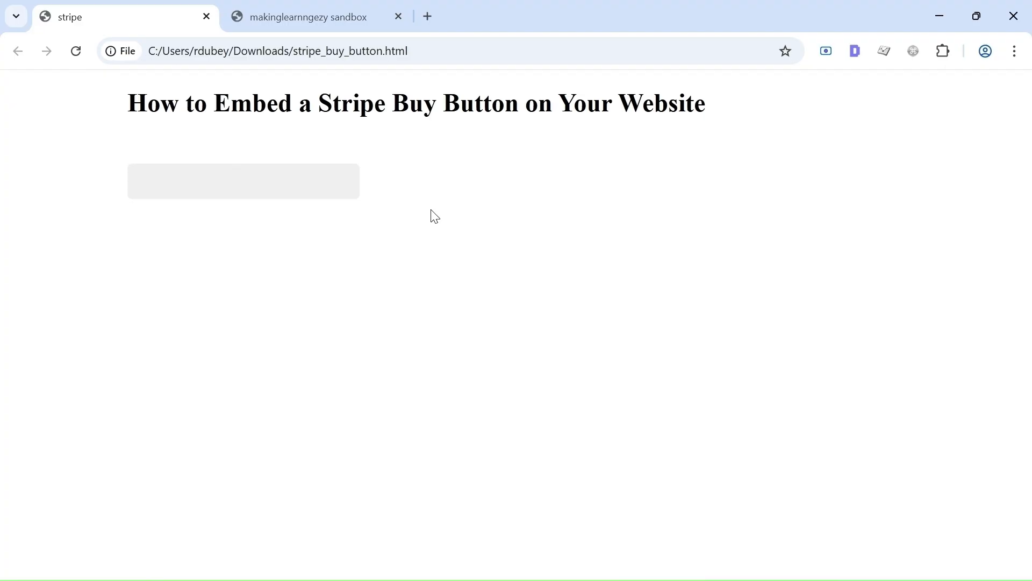